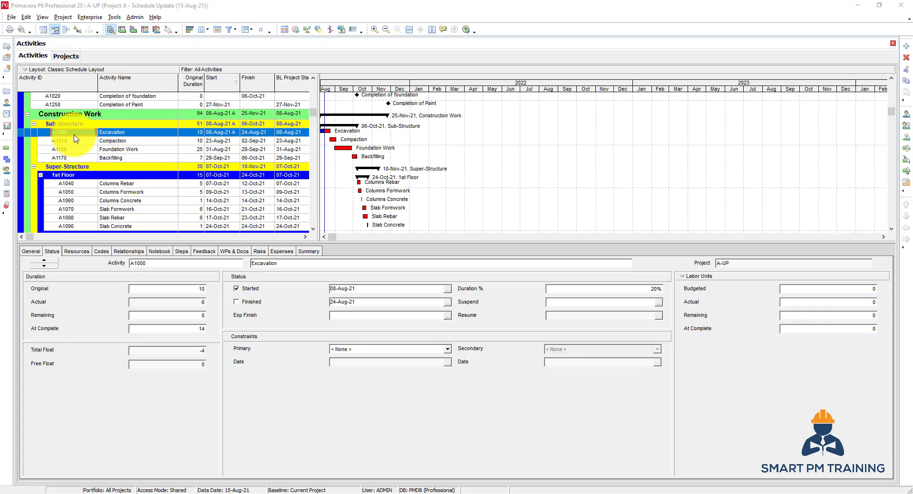
Step: Renumber the four Sub-Structure activities, Excavation to Backfilling, using auto-number with prefix CNSB, suffix 100 and increment 10
{"action": "left_click", "coordinate": [63, 158], "text": "shift"}
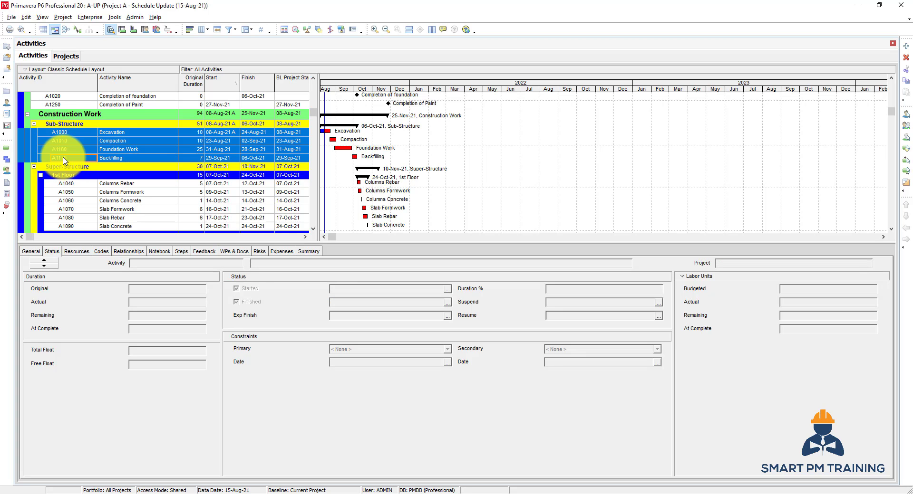
{"action": "right_click", "coordinate": [64, 158]}
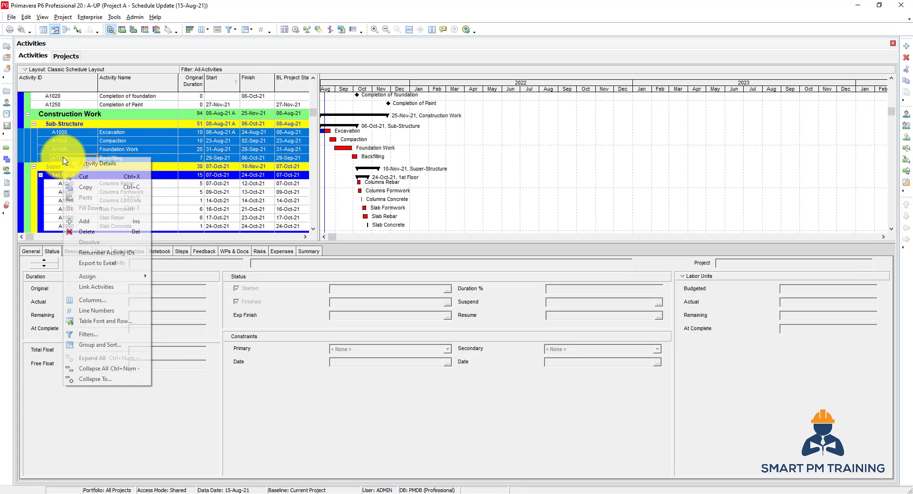
{"action": "left_click", "coordinate": [118, 258]}
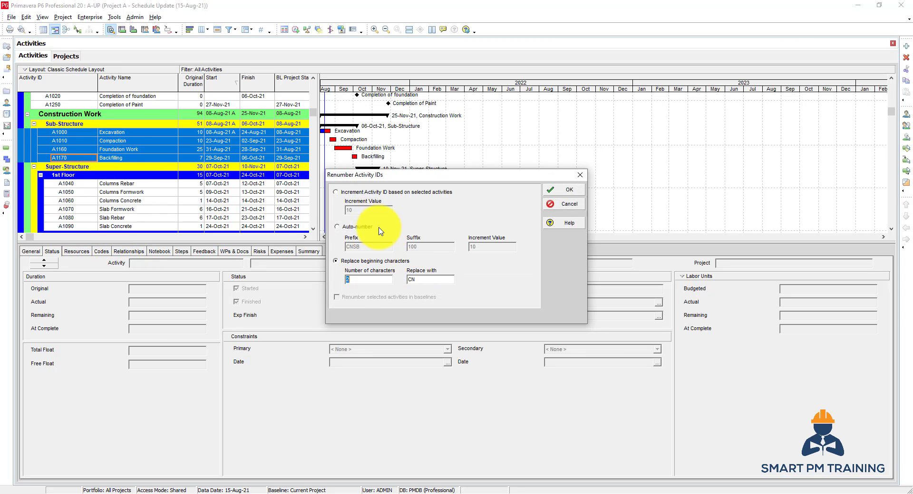
{"action": "left_click", "coordinate": [348, 228]}
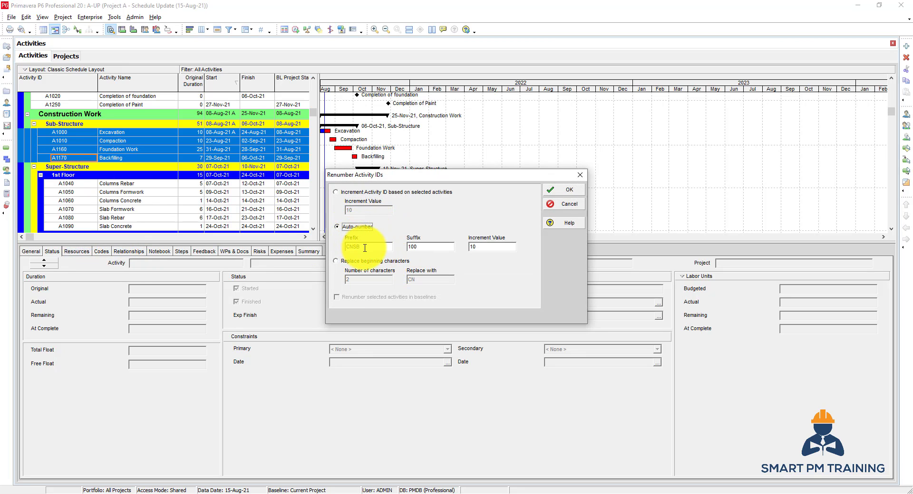
{"action": "double_click", "coordinate": [356, 246]}
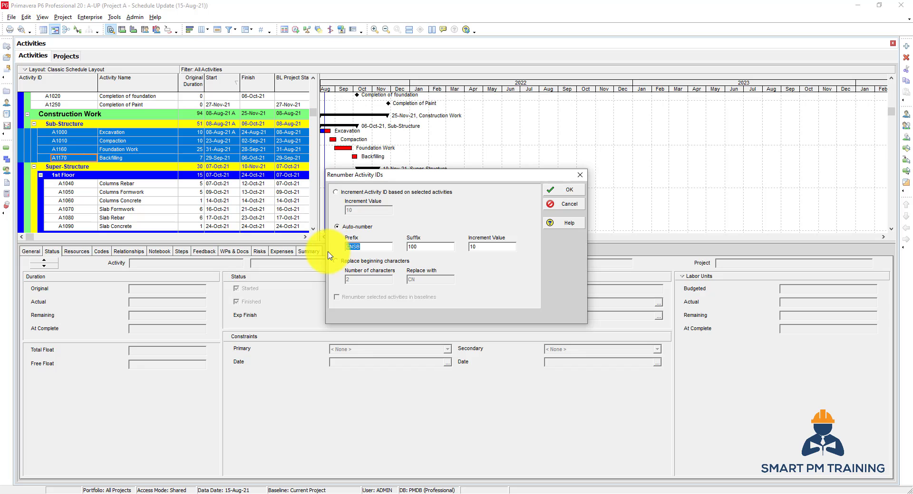
{"action": "left_click", "coordinate": [367, 248]}
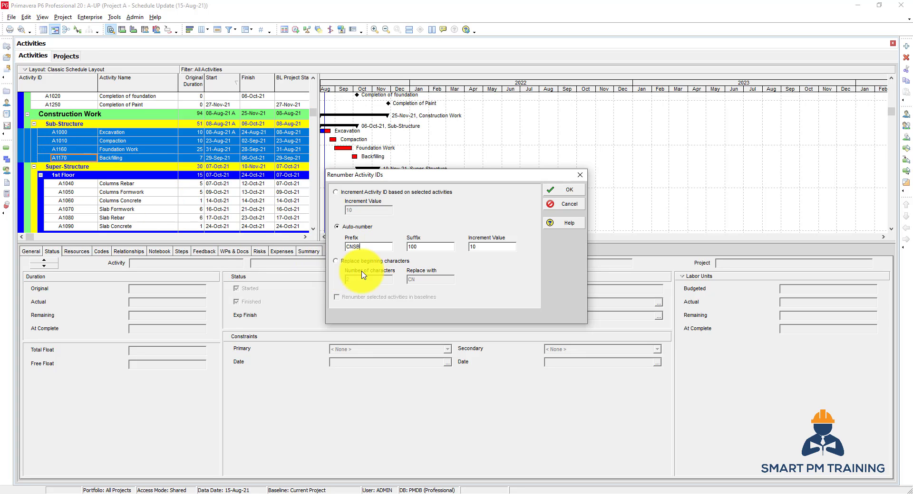
{"action": "left_click", "coordinate": [418, 245]}
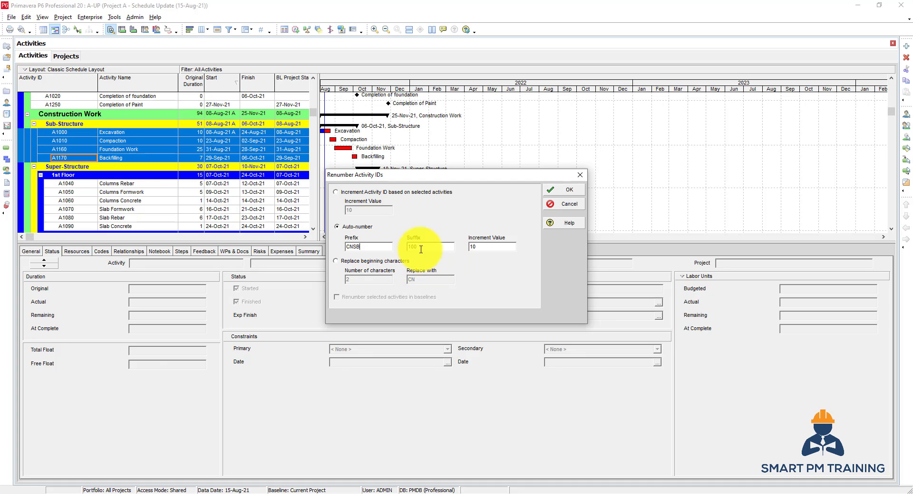
{"action": "left_click", "coordinate": [359, 245]}
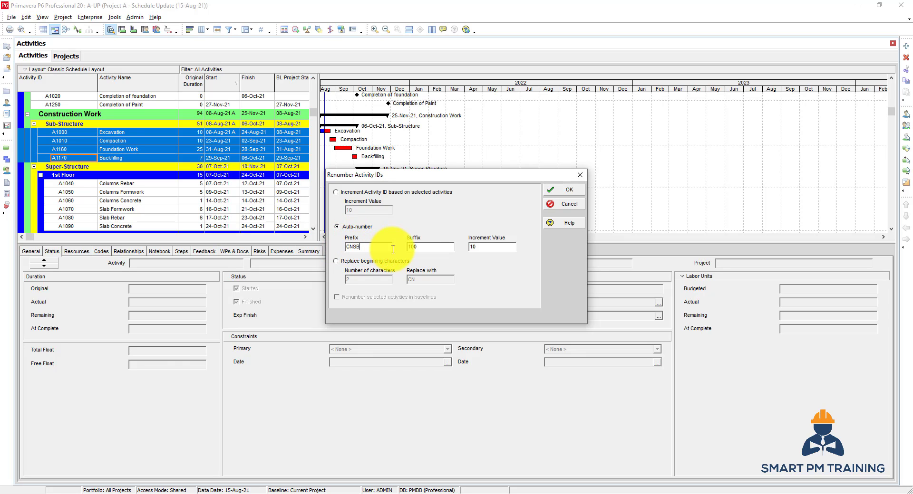
{"action": "left_click", "coordinate": [421, 246]}
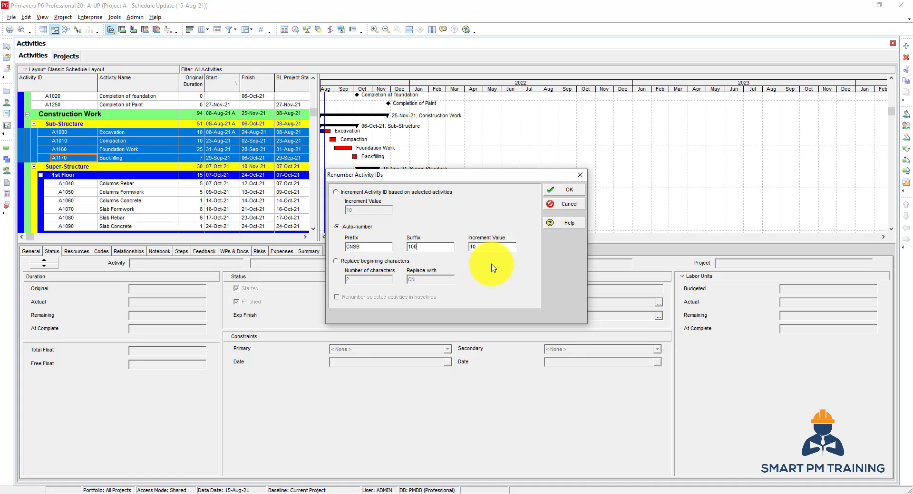
{"action": "left_click", "coordinate": [497, 247]}
{"action": "left_click", "coordinate": [558, 192]}
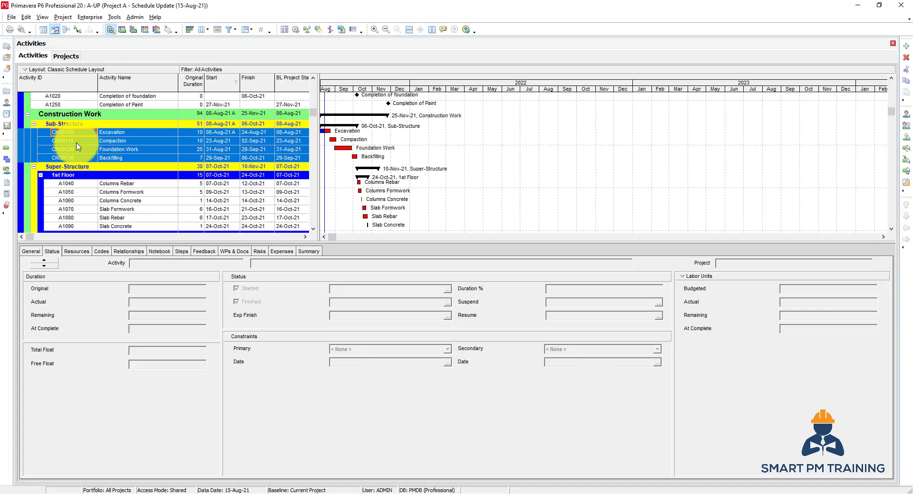
Step: Renumber the six Super-Structure 1st Floor activities using auto-number with prefix CNSP1F, suffix 100 and increment 10
{"action": "scroll", "coordinate": [77, 162], "scroll_direction": "down", "scroll_amount": 1}
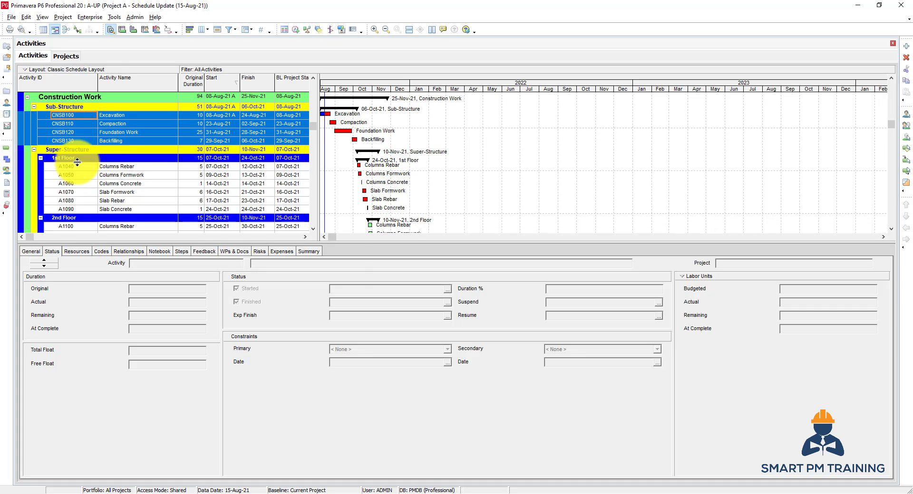
{"action": "left_click", "coordinate": [77, 167]}
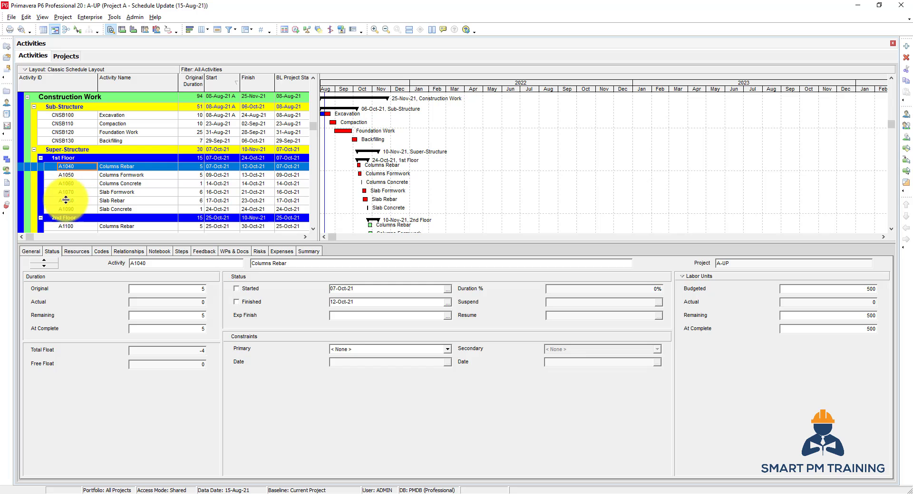
{"action": "left_click", "coordinate": [77, 210], "text": "shift"}
{"action": "right_click", "coordinate": [77, 212]}
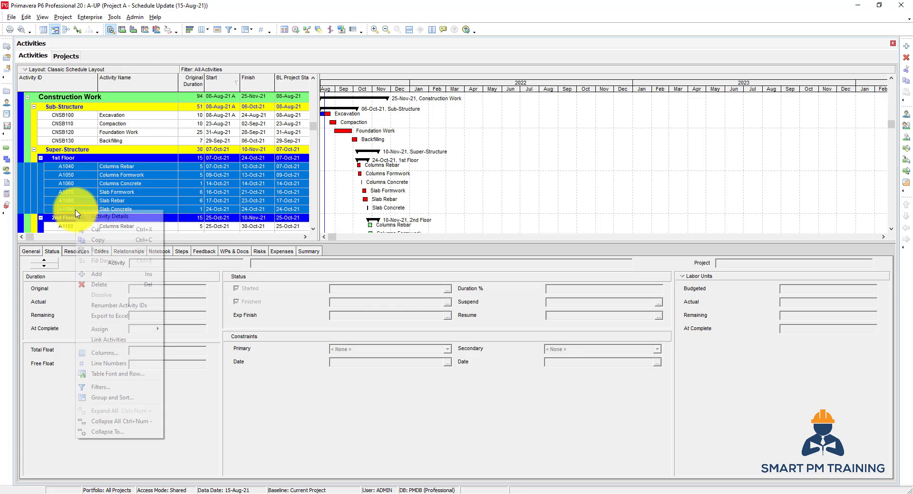
{"action": "left_click", "coordinate": [141, 310]}
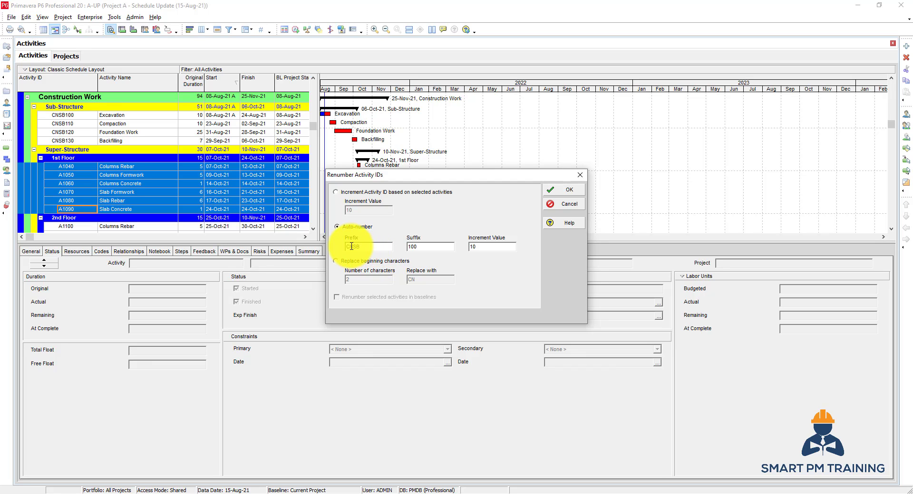
{"action": "left_click_drag", "start_coordinate": [355, 245], "coordinate": [362, 244]}
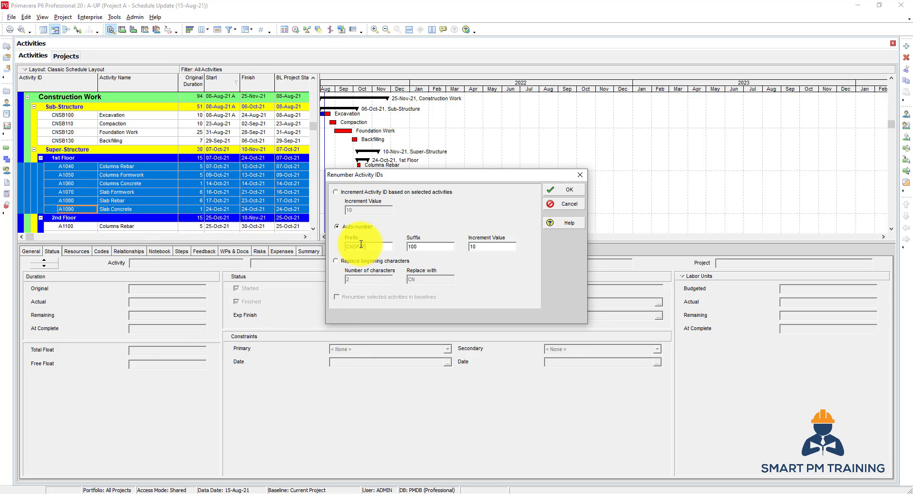
{"action": "left_click", "coordinate": [336, 227]}
{"action": "left_click_drag", "start_coordinate": [369, 246], "coordinate": [341, 245]}
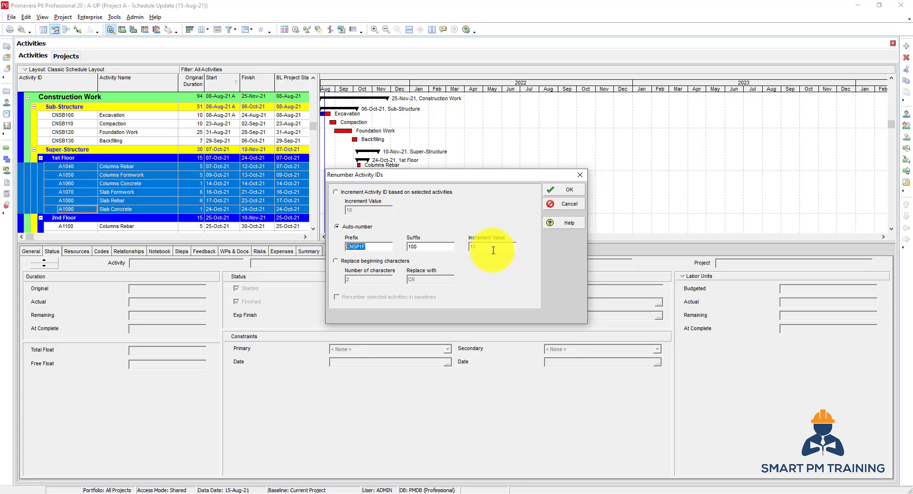
{"action": "left_click", "coordinate": [561, 190]}
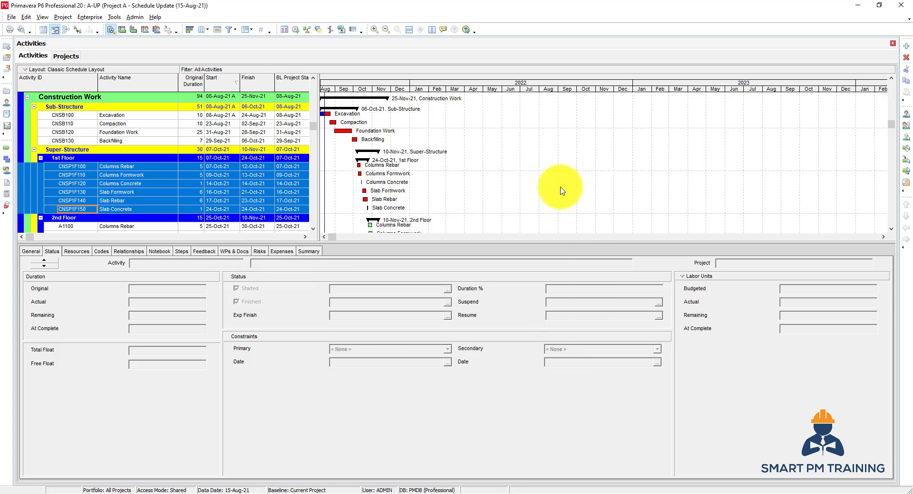
{"action": "left_click", "coordinate": [76, 167]}
Step: Renumber the six Super-Structure 2nd Floor activities by replacing the first 2 characters of their IDs with CN
{"action": "scroll", "coordinate": [65, 192], "scroll_direction": "down", "scroll_amount": 2}
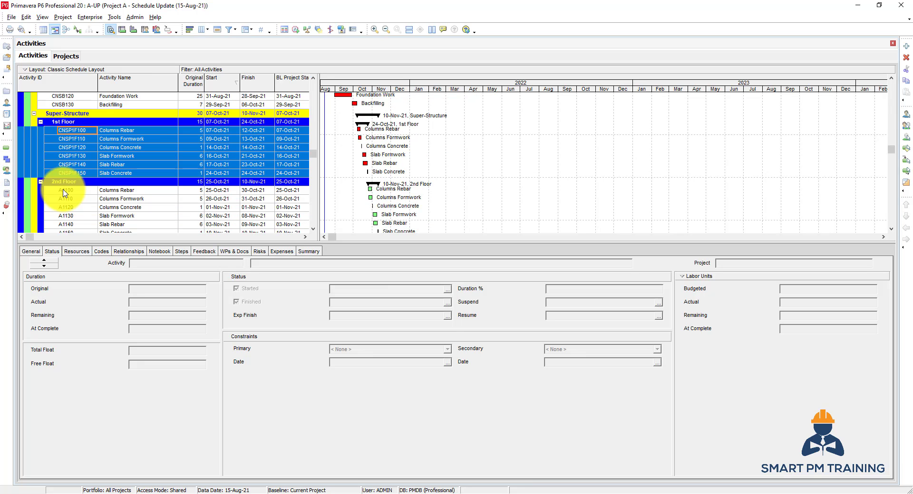
{"action": "left_click", "coordinate": [65, 191]}
{"action": "scroll", "coordinate": [76, 171], "scroll_direction": "down", "scroll_amount": 1}
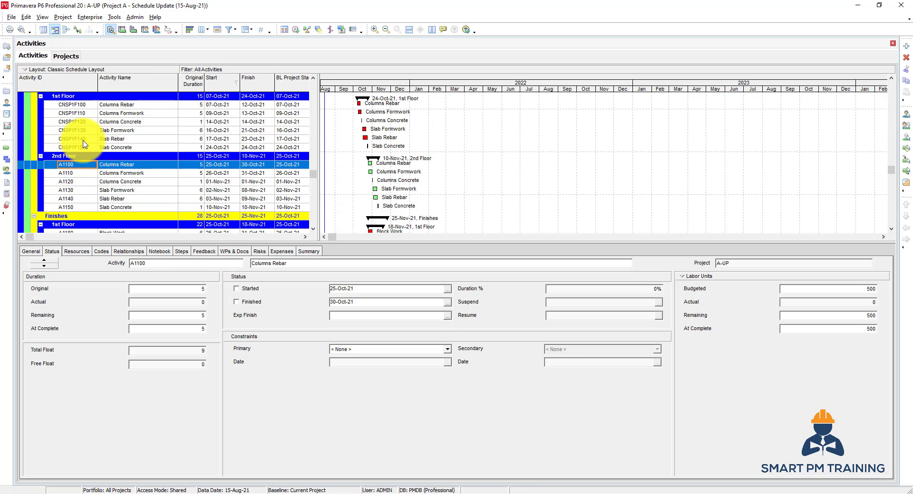
{"action": "left_click", "coordinate": [69, 206], "text": "shift"}
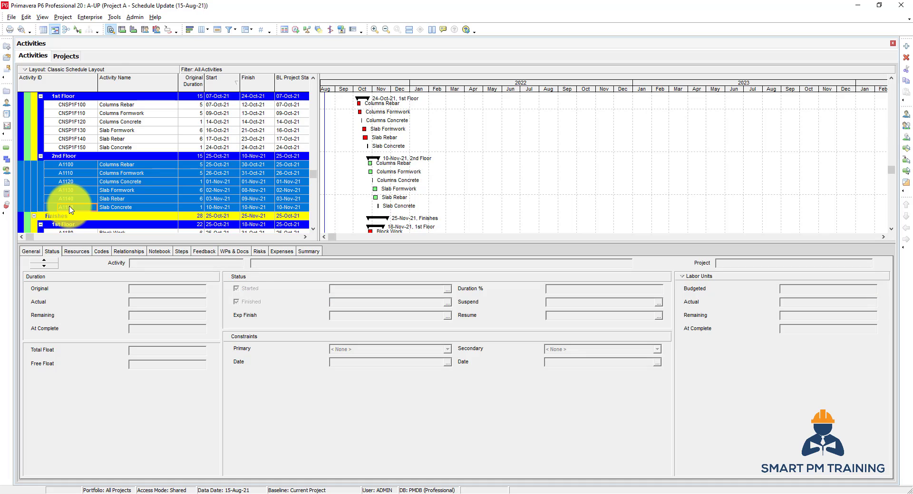
{"action": "right_click", "coordinate": [75, 171]}
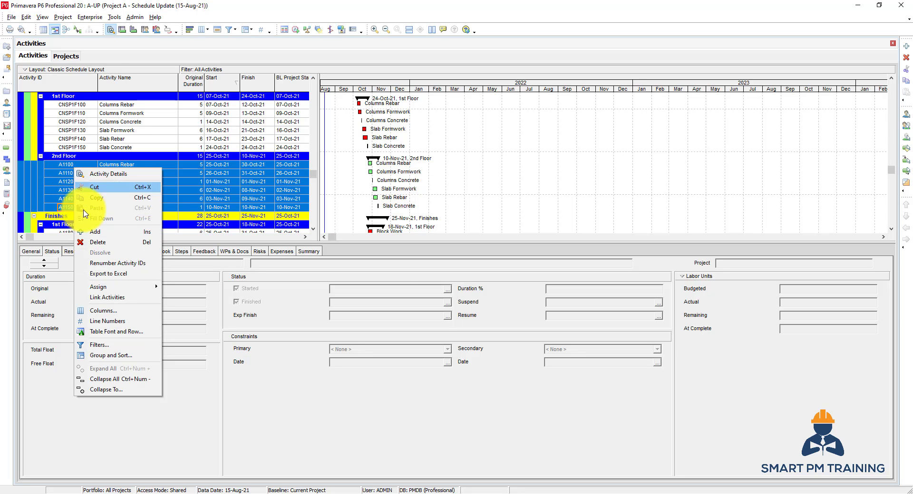
{"action": "left_click", "coordinate": [123, 265]}
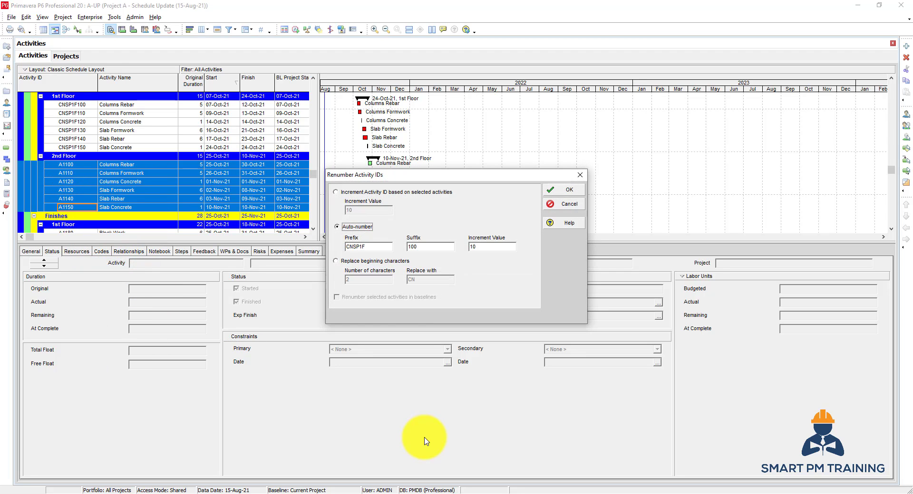
{"action": "left_click", "coordinate": [354, 261]}
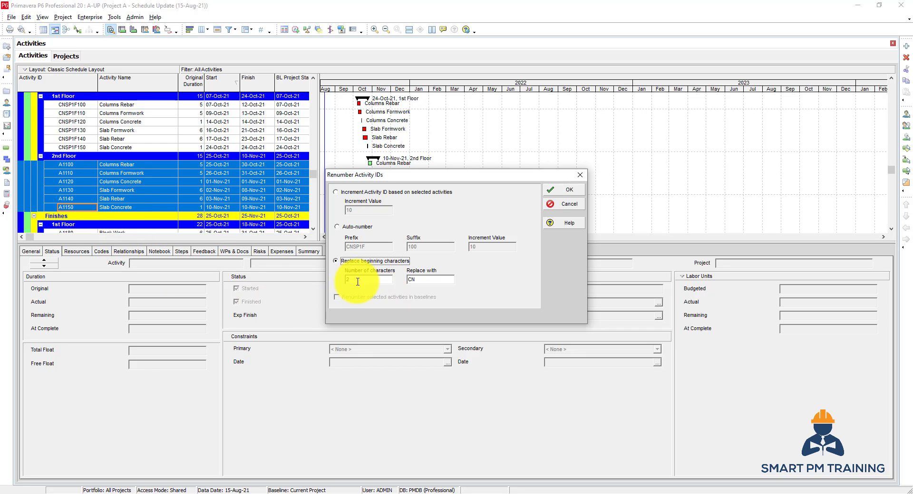
{"action": "left_click_drag", "start_coordinate": [427, 281], "coordinate": [411, 278]}
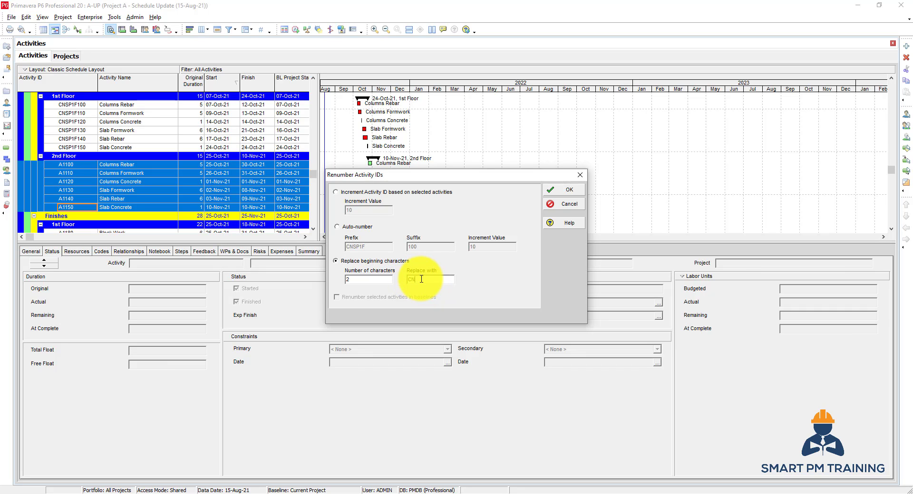
{"action": "left_click", "coordinate": [425, 281]}
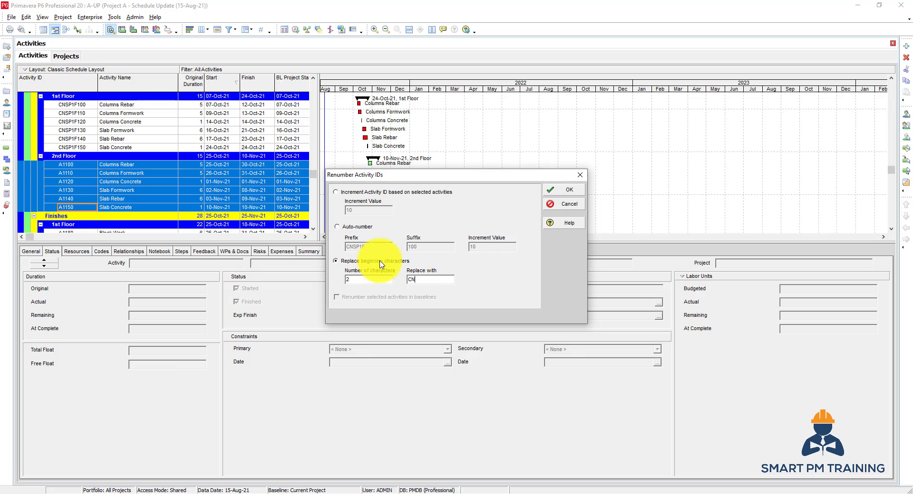
{"action": "left_click", "coordinate": [568, 192]}
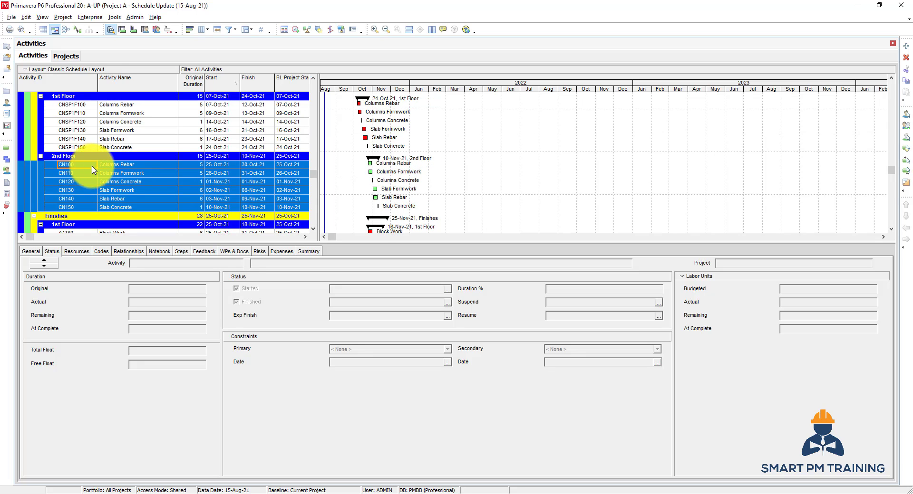
Step: Increment the IDs of the six Super-Structure 2nd Floor activities by 50, based on the selected activities
{"action": "left_click", "coordinate": [107, 166]}
{"action": "left_click", "coordinate": [83, 166]}
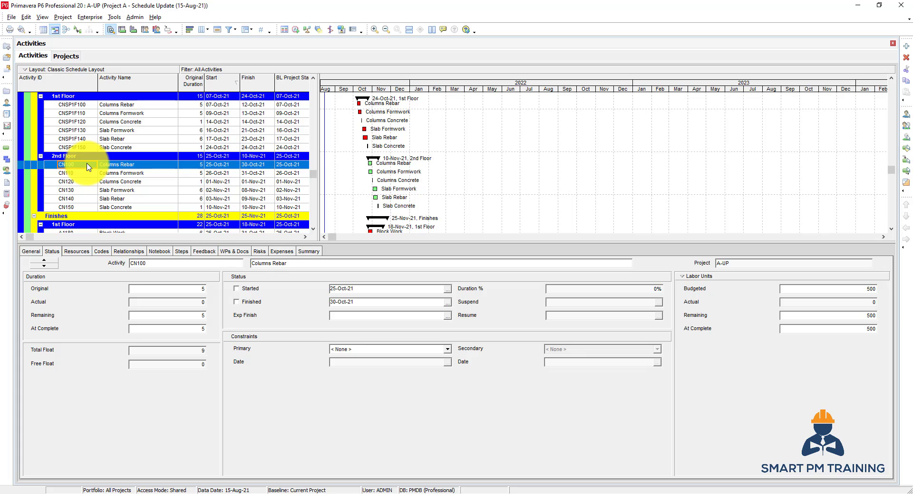
{"action": "left_click", "coordinate": [73, 211], "text": "shift"}
{"action": "right_click", "coordinate": [73, 210]}
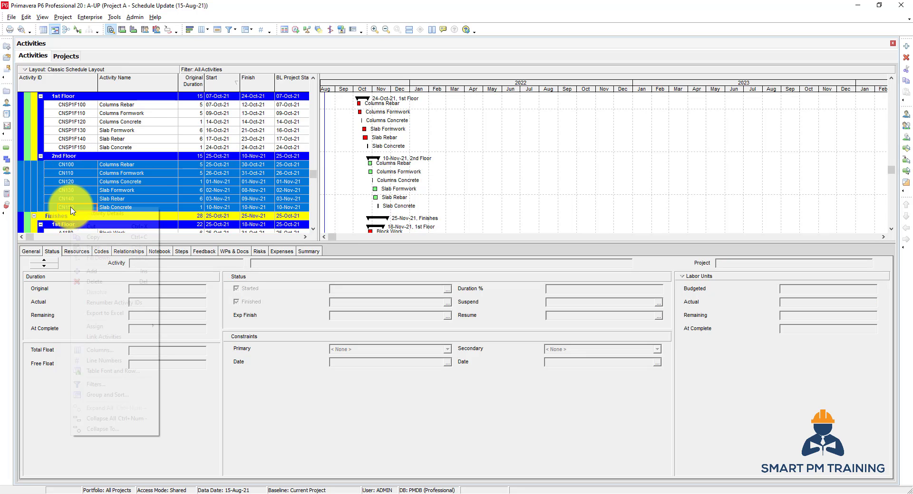
{"action": "left_click", "coordinate": [116, 303]}
{"action": "left_click", "coordinate": [347, 192]}
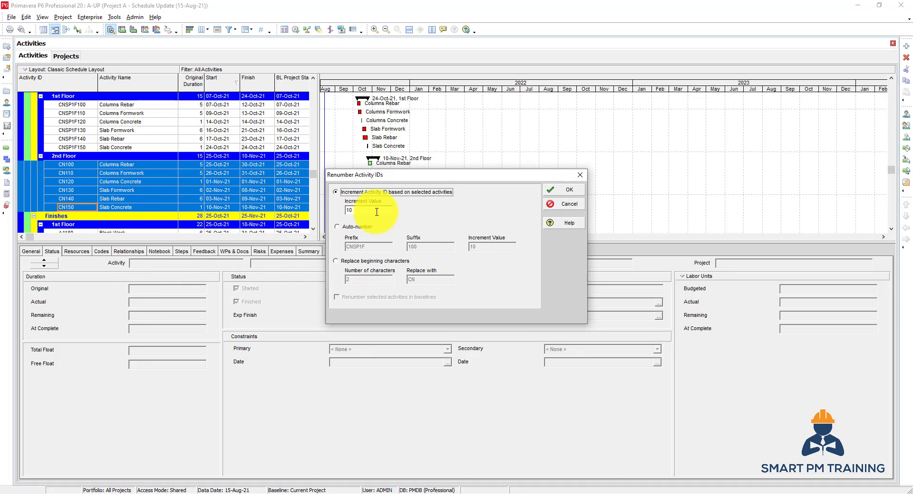
{"action": "left_click_drag", "start_coordinate": [375, 212], "coordinate": [306, 201]}
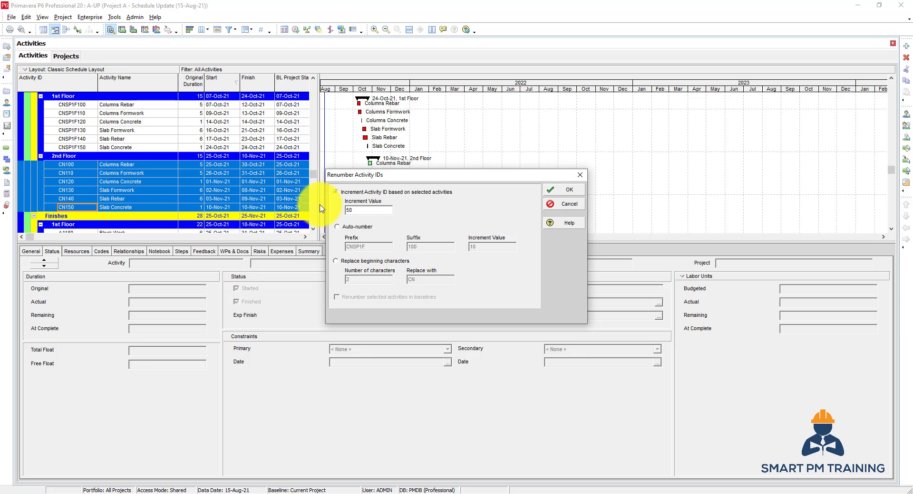
{"action": "left_click", "coordinate": [570, 191]}
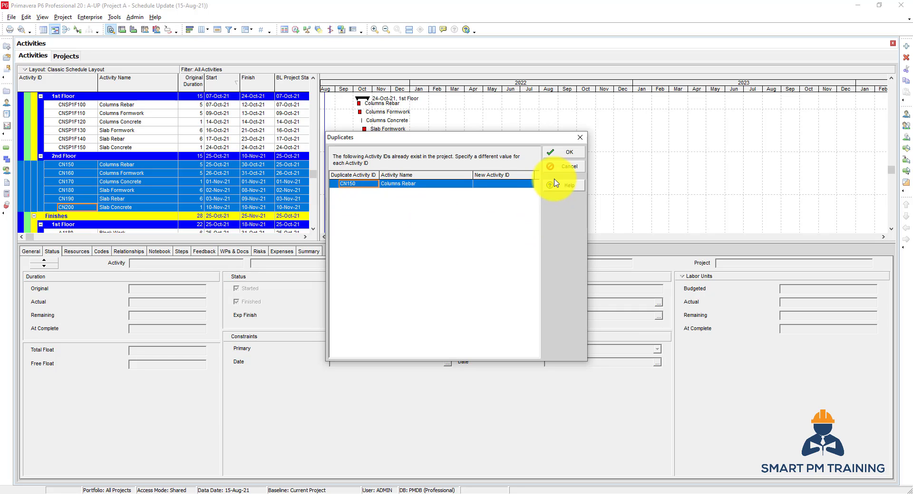
Step: Try to assign CN200 as the new activity ID for the duplicate Columns Rebar activity
{"action": "left_click", "coordinate": [500, 184]}
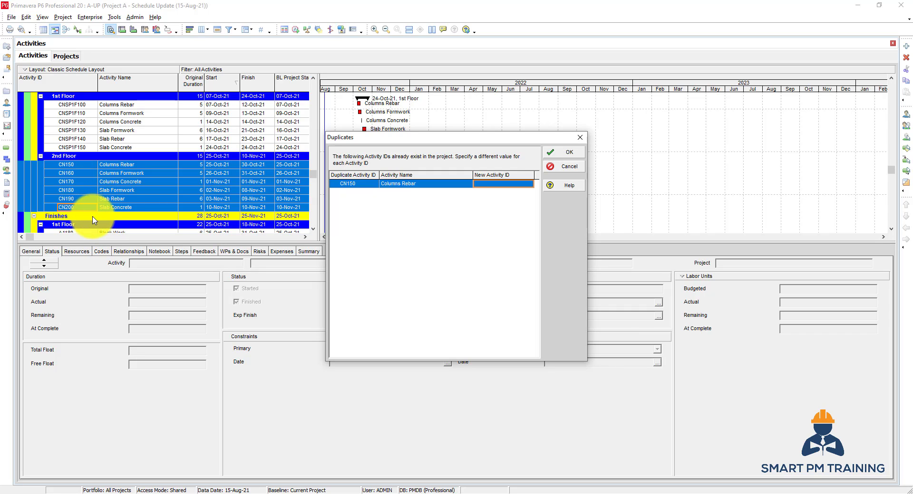
{"action": "left_click", "coordinate": [502, 186]}
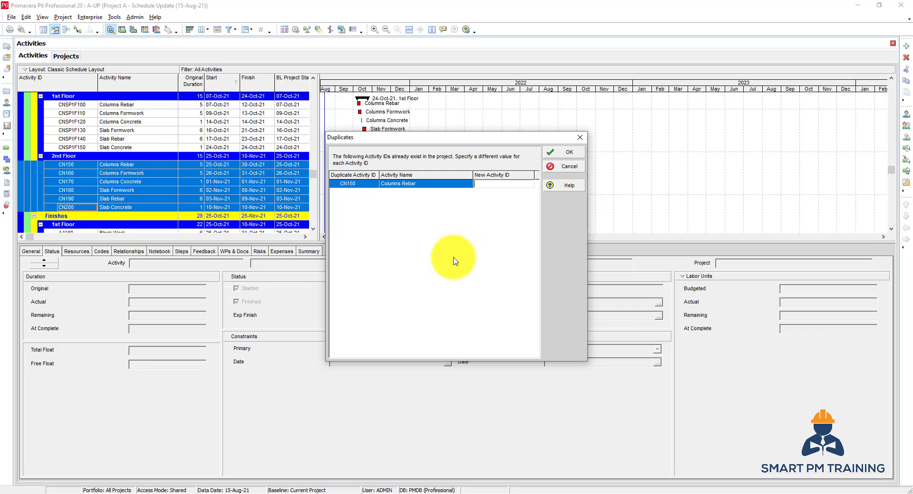
{"action": "left_click", "coordinate": [368, 186]}
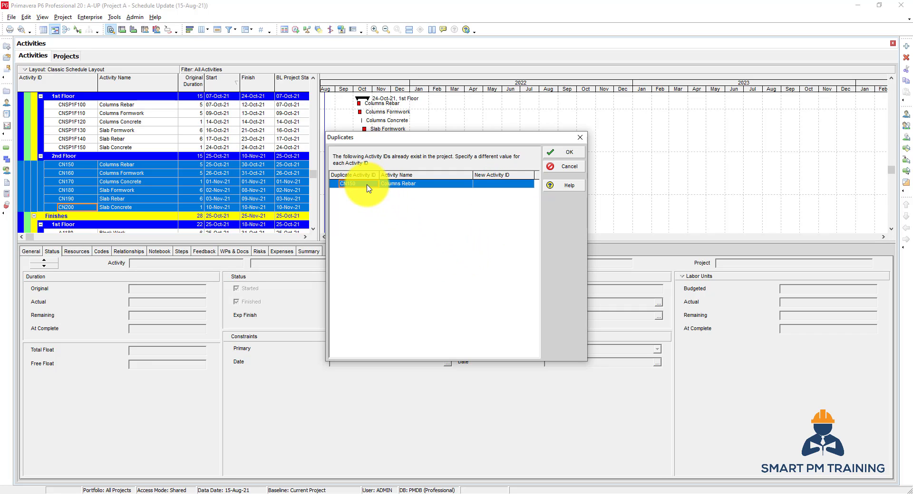
{"action": "left_click", "coordinate": [502, 185]}
{"action": "type", "text": "CN200"}
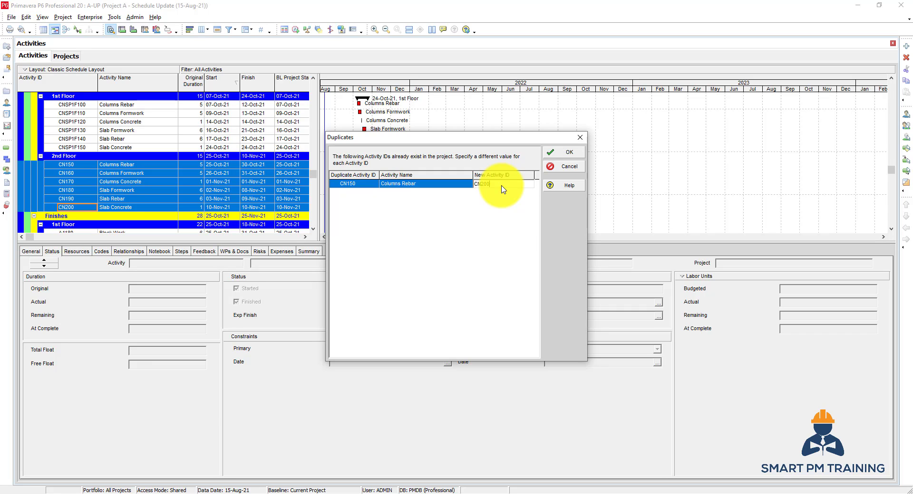
{"action": "left_click", "coordinate": [575, 152]}
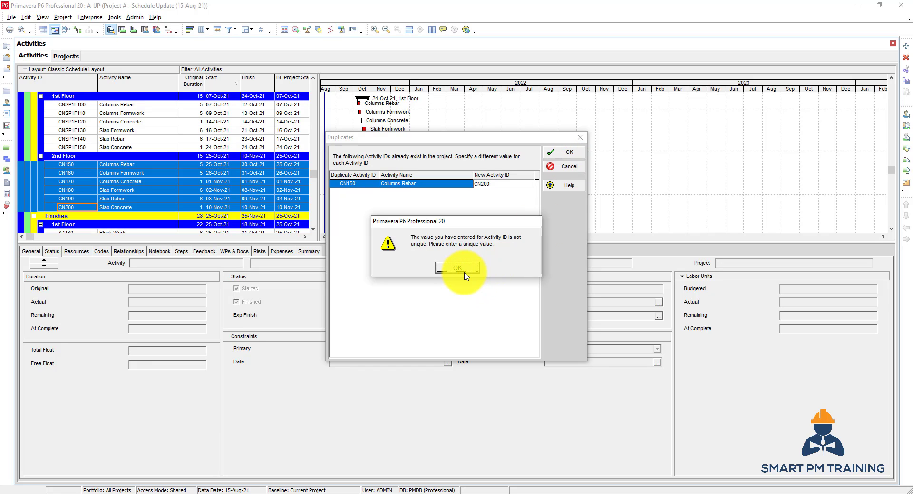
{"action": "left_click", "coordinate": [465, 274]}
Step: Resolve the duplicate ID by assigning CN240 as the new activity ID for Columns Rebar
{"action": "left_click", "coordinate": [500, 182]}
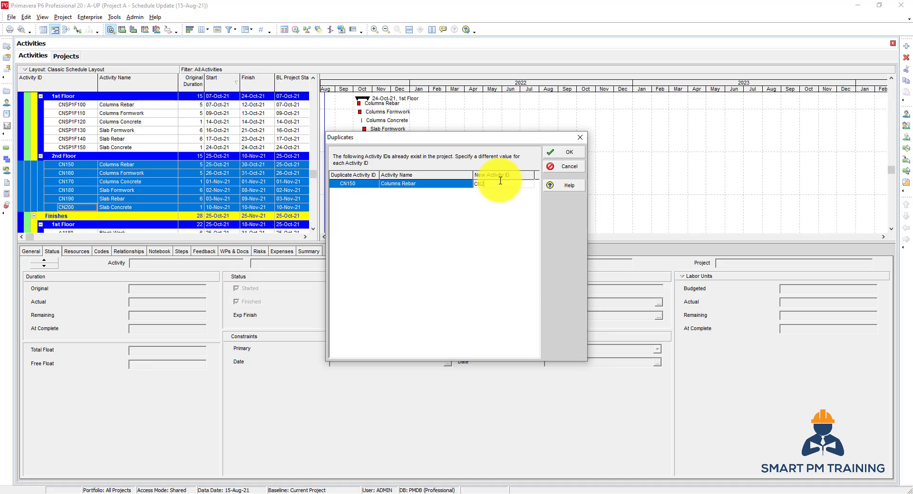
{"action": "type", "text": "CN240"}
{"action": "left_click", "coordinate": [560, 153]}
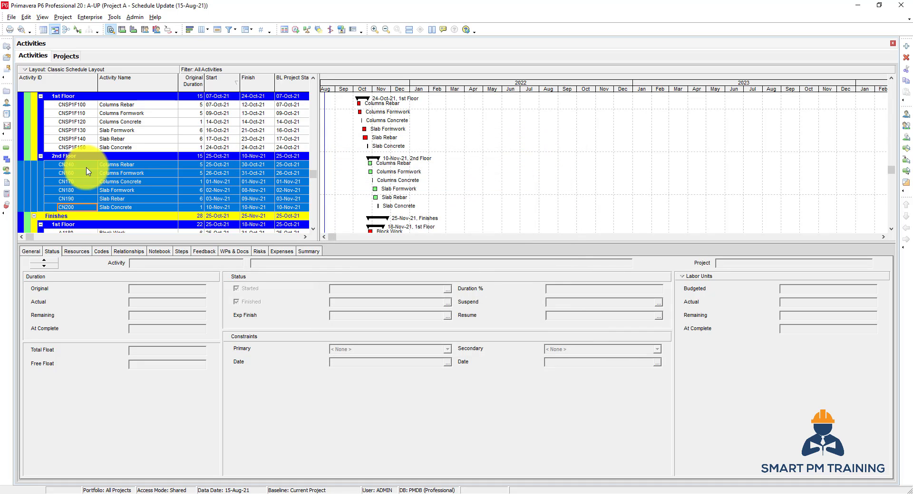
{"action": "scroll", "coordinate": [79, 177], "scroll_direction": "down", "scroll_amount": 2}
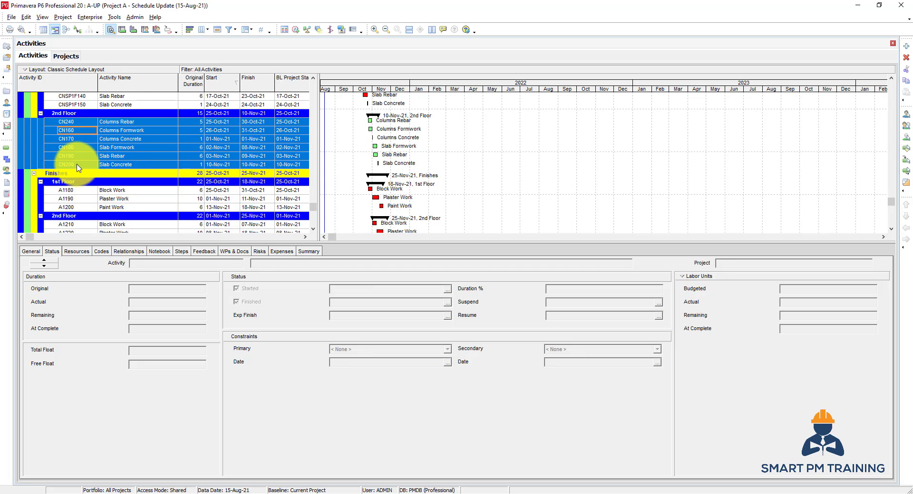
{"action": "scroll", "coordinate": [78, 168], "scroll_direction": "up", "scroll_amount": 1}
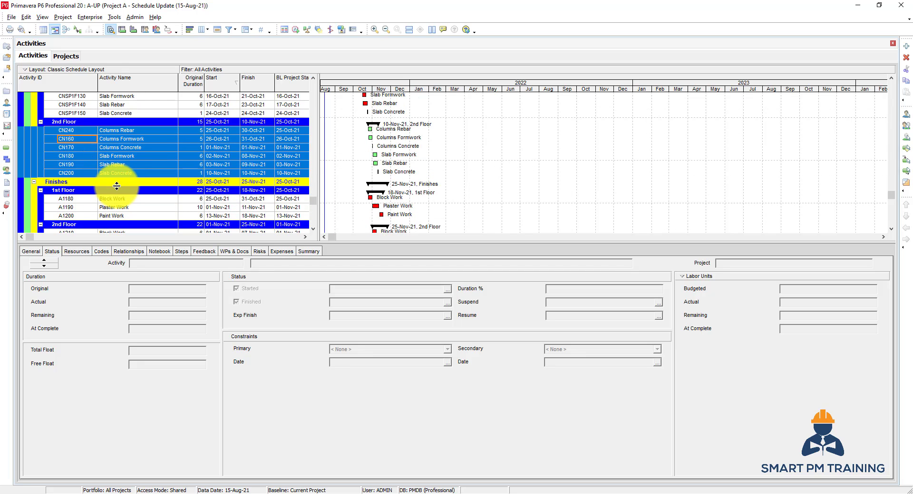